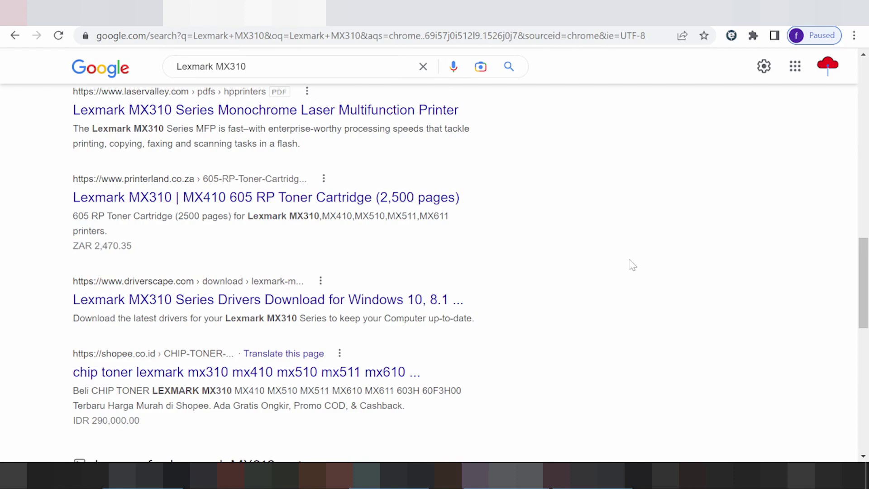
Search Google for 'Lexmark MX310 driver download'
{"action": "scroll", "coordinate": [627, 261], "scroll_direction": "up", "scroll_amount": 3}
{"action": "scroll", "coordinate": [627, 261], "scroll_direction": "down", "scroll_amount": 4}
{"action": "scroll", "coordinate": [623, 259], "scroll_direction": "up", "scroll_amount": 9}
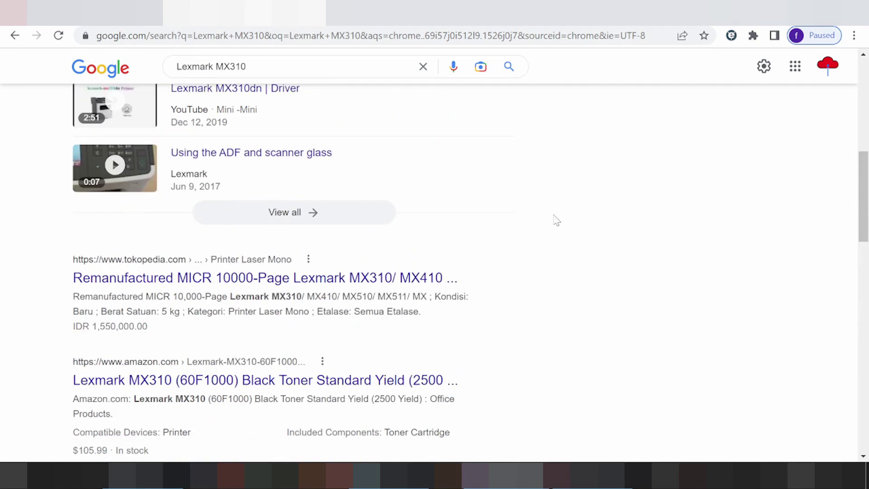
{"action": "scroll", "coordinate": [557, 221], "scroll_direction": "up", "scroll_amount": 6}
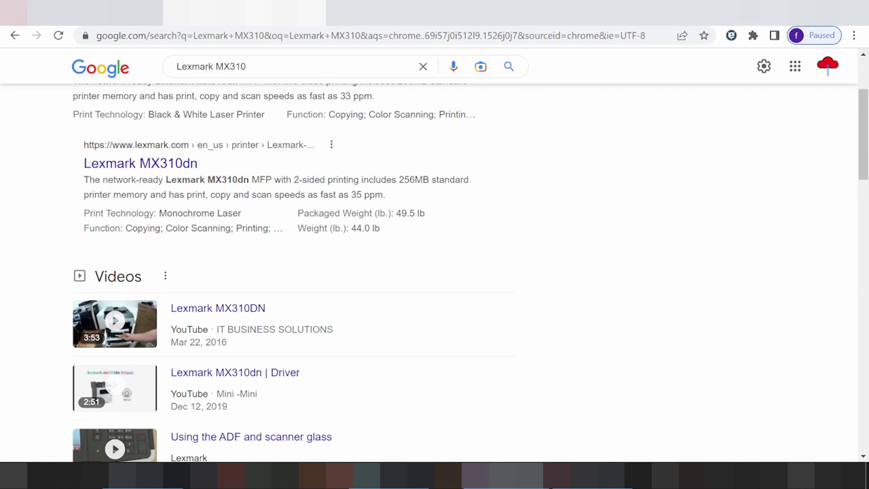
{"action": "scroll", "coordinate": [295, 121], "scroll_direction": "up", "scroll_amount": 3}
{"action": "left_click", "coordinate": [299, 81]}
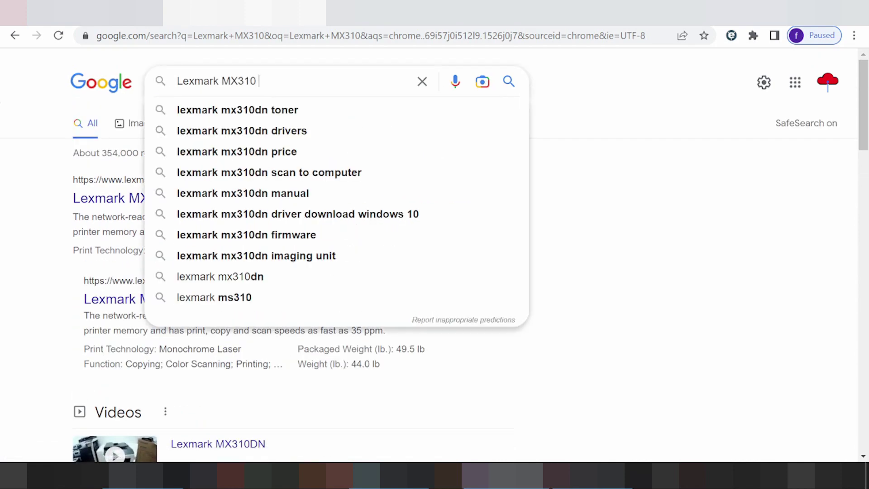
{"action": "type", "text": "driver "}
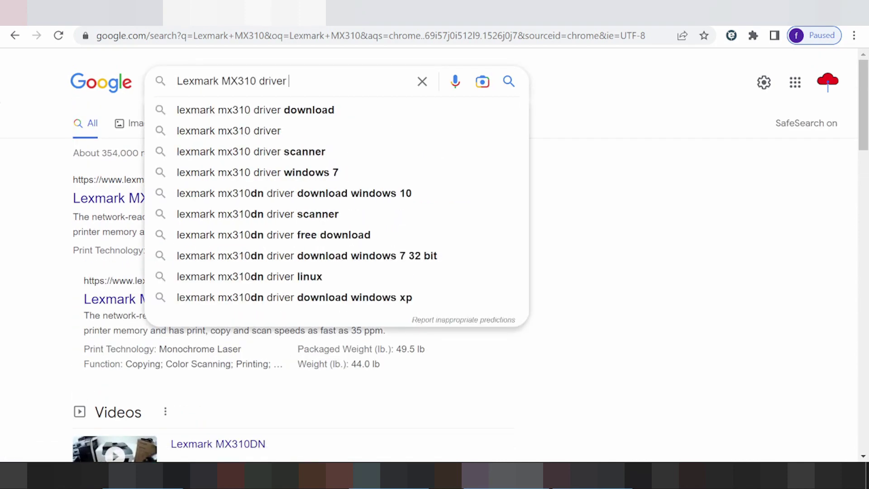
{"action": "type", "text": "download"}
{"action": "key", "text": "Return"}
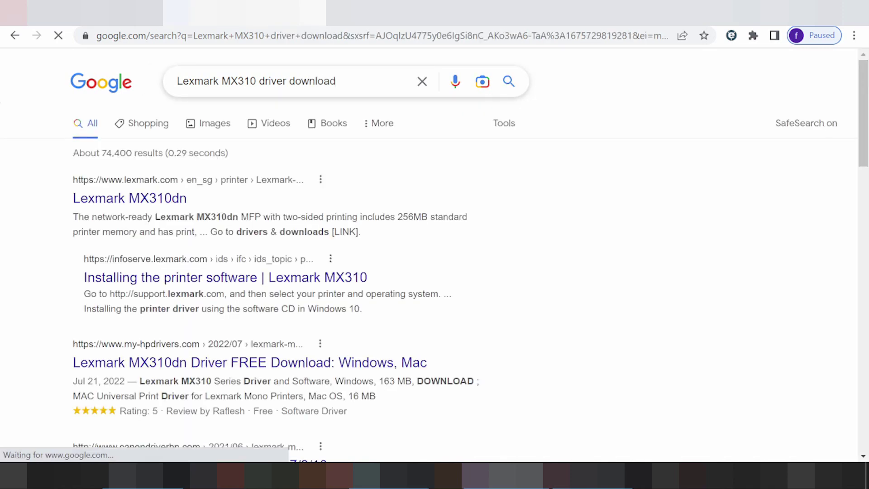
Scroll through the search results to find Lexmark's official MX310dn page
{"action": "scroll", "coordinate": [535, 163], "scroll_direction": "down", "scroll_amount": 2}
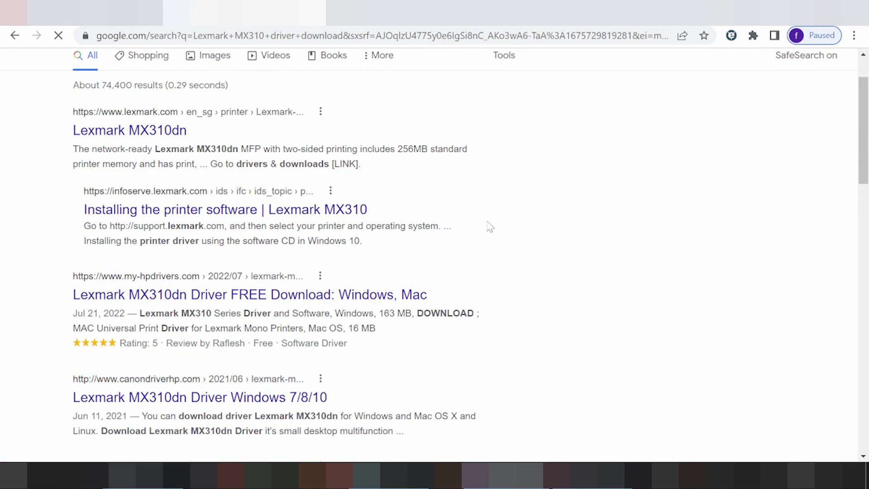
{"action": "scroll", "coordinate": [486, 224], "scroll_direction": "down", "scroll_amount": 5}
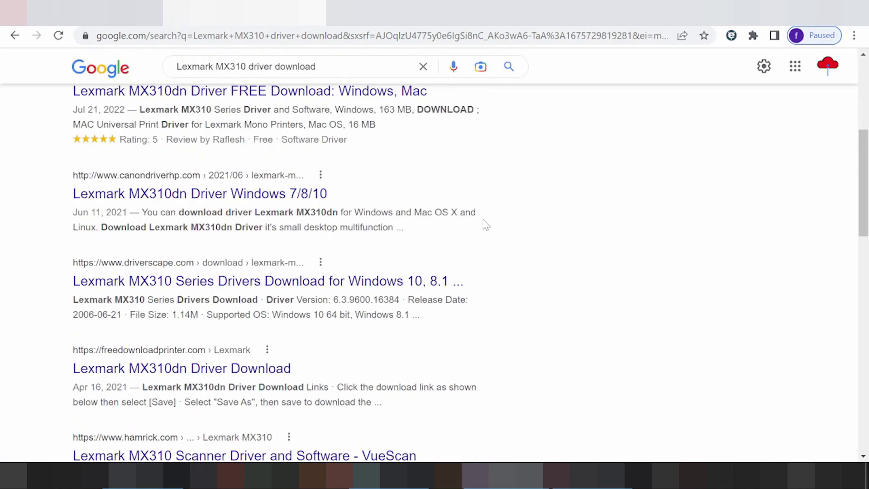
{"action": "scroll", "coordinate": [486, 225], "scroll_direction": "down", "scroll_amount": 13}
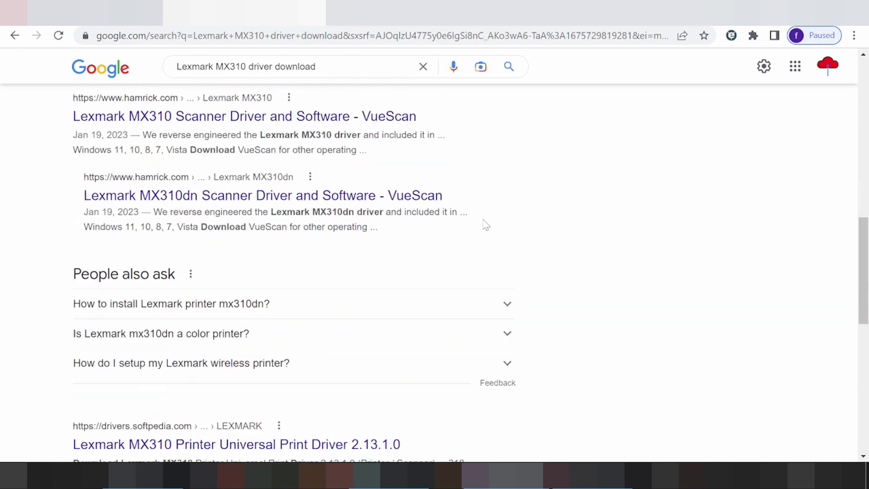
{"action": "scroll", "coordinate": [486, 225], "scroll_direction": "down", "scroll_amount": 4}
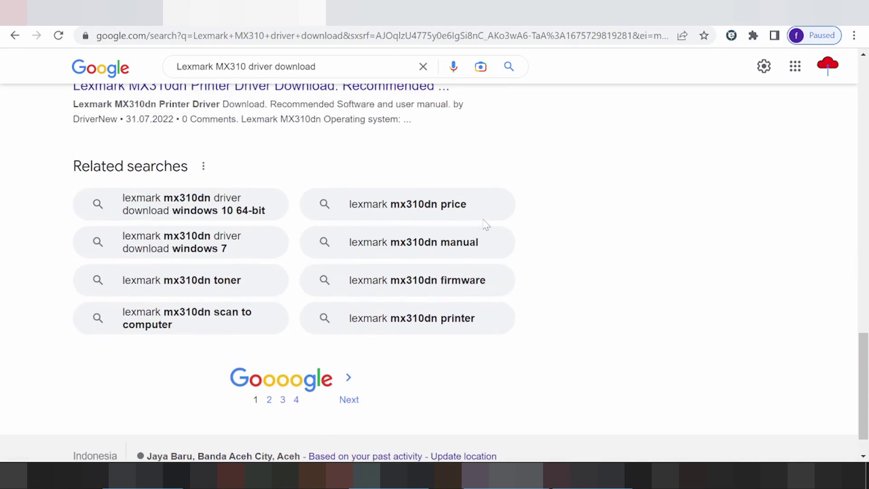
{"action": "scroll", "coordinate": [482, 224], "scroll_direction": "up", "scroll_amount": 15}
{"action": "scroll", "coordinate": [482, 223], "scroll_direction": "up", "scroll_amount": 6}
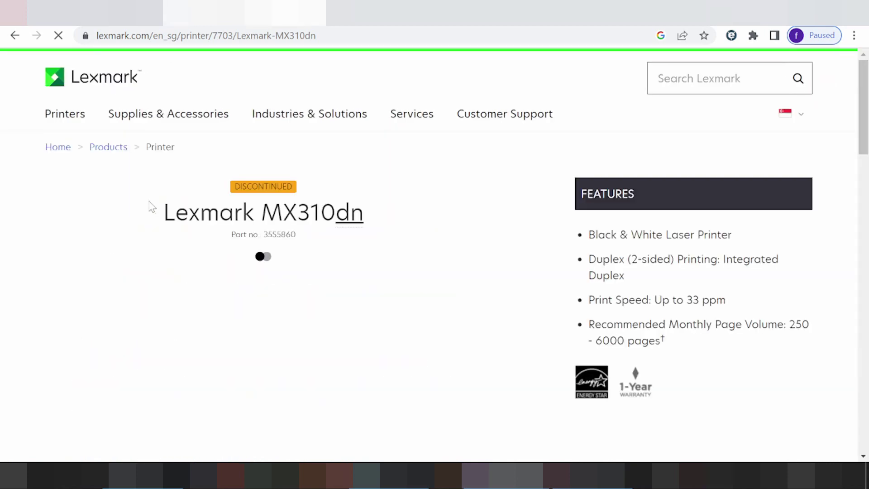
Scroll the MX310dn product page and go to its Drivers and Support page
{"action": "scroll", "coordinate": [183, 194], "scroll_direction": "down", "scroll_amount": 3}
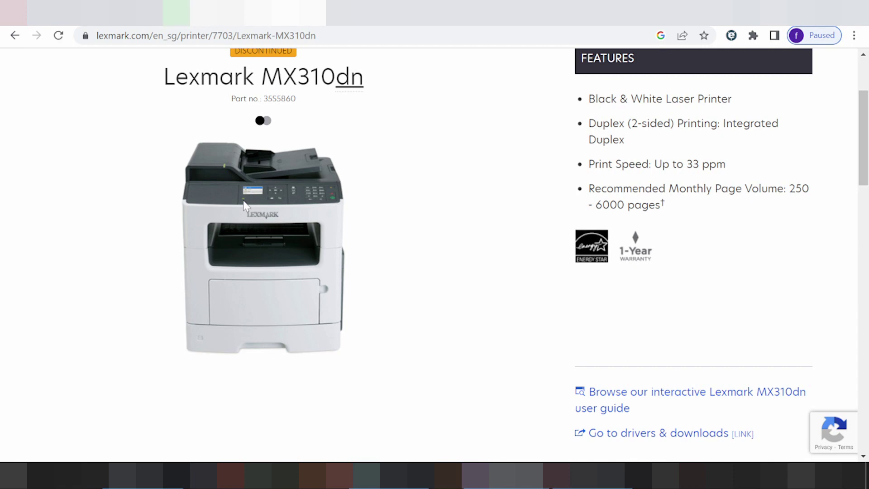
{"action": "scroll", "coordinate": [400, 215], "scroll_direction": "down", "scroll_amount": 3}
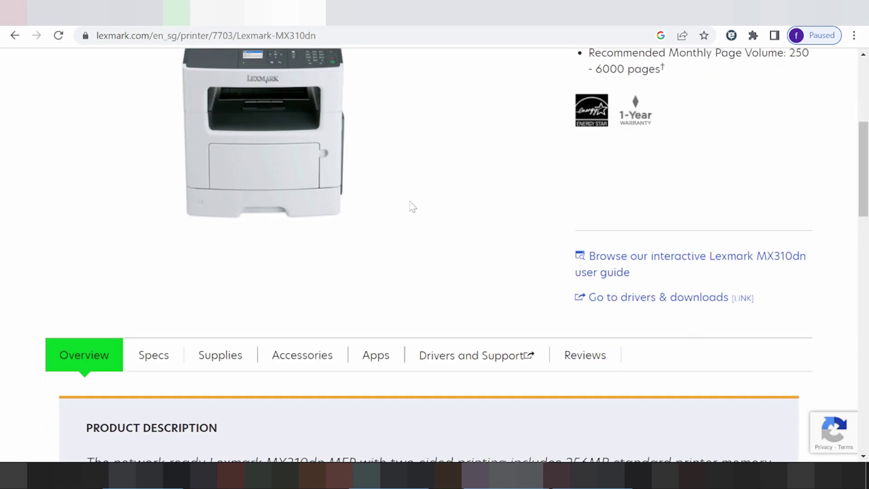
{"action": "left_click", "coordinate": [452, 365]}
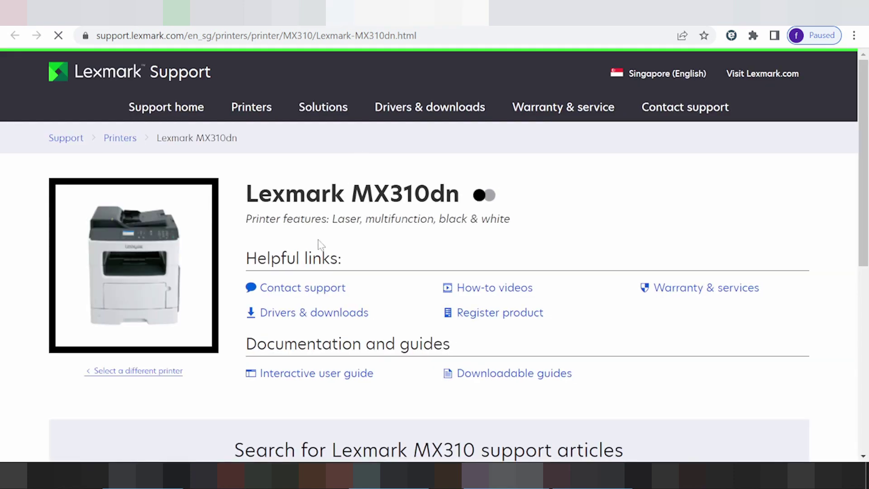
Open the Drivers & downloads link under Helpful links for the MX310dn
{"action": "left_click", "coordinate": [311, 319]}
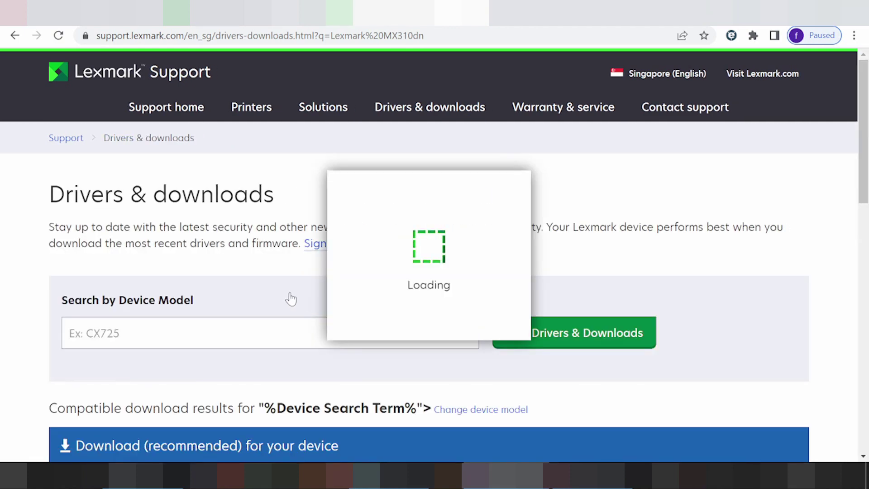
Filter the downloads table's operating system to Linux/Unix
{"action": "scroll", "coordinate": [305, 303], "scroll_direction": "down", "scroll_amount": 6}
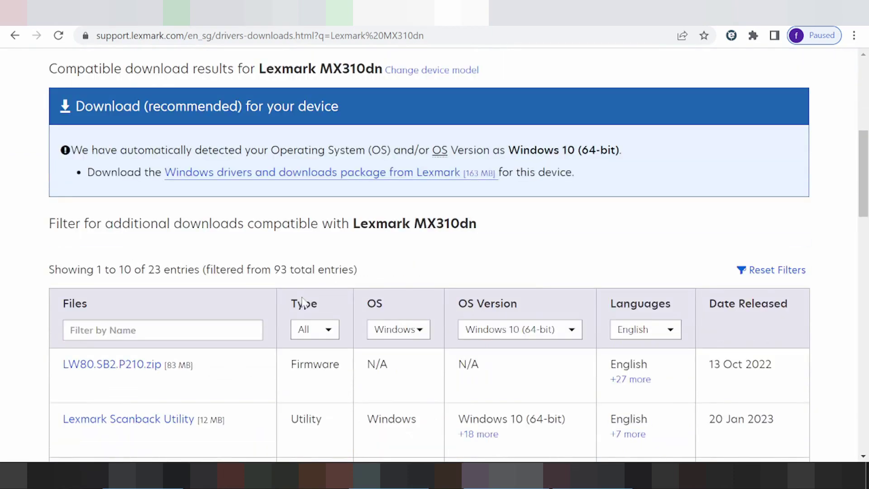
{"action": "scroll", "coordinate": [337, 278], "scroll_direction": "down", "scroll_amount": 3}
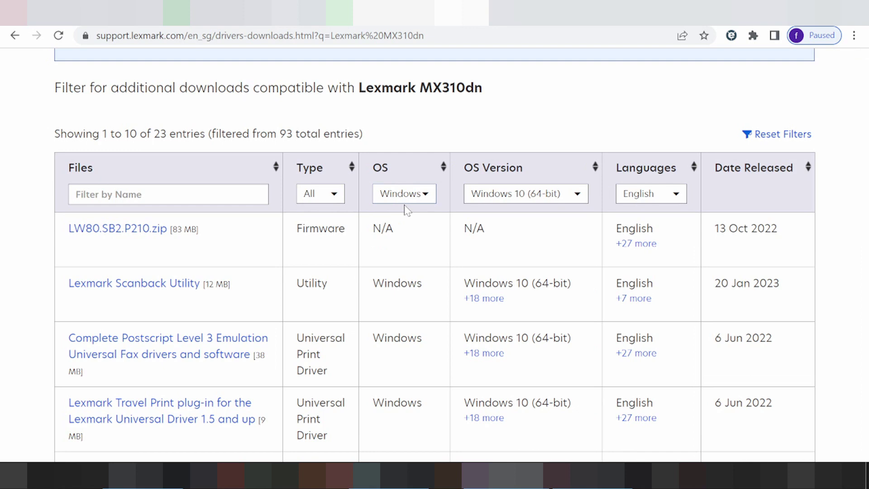
{"action": "left_click", "coordinate": [409, 198]}
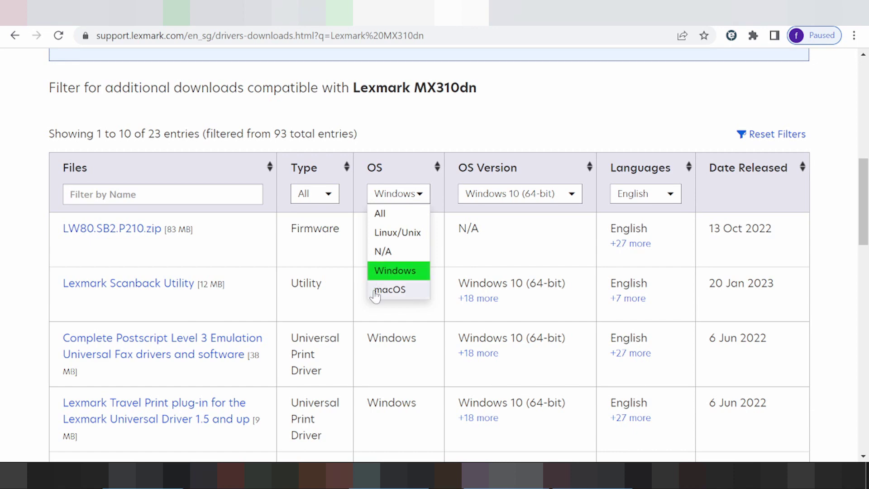
{"action": "left_click", "coordinate": [390, 237]}
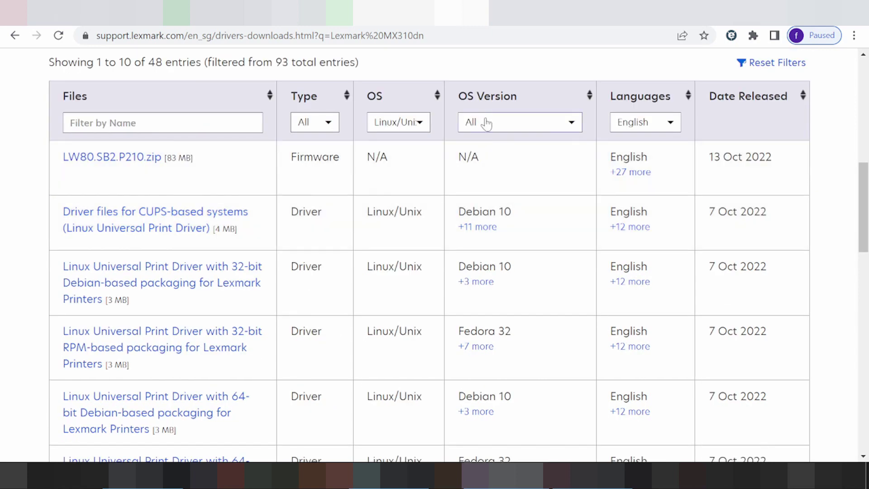
Set the OS Version filter to Fedora 33
{"action": "left_click", "coordinate": [487, 125]}
{"action": "scroll", "coordinate": [479, 195], "scroll_direction": "down", "scroll_amount": 3}
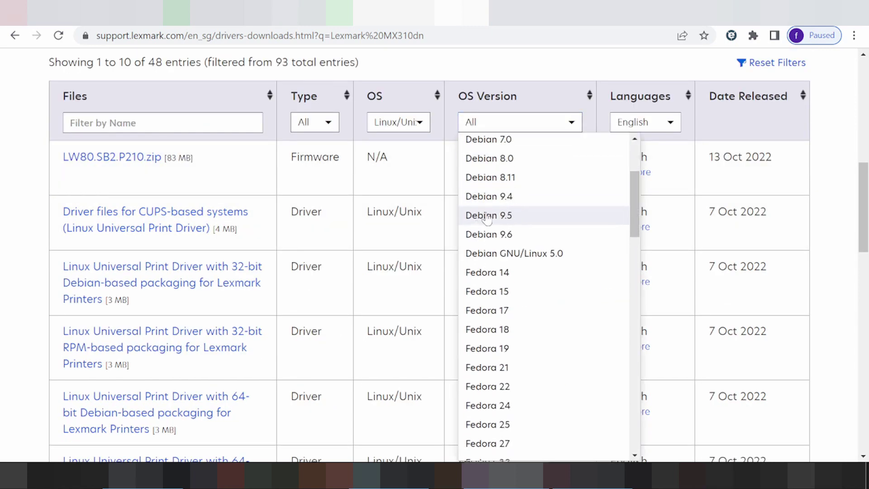
{"action": "scroll", "coordinate": [553, 236], "scroll_direction": "down", "scroll_amount": 3}
{"action": "scroll", "coordinate": [557, 278], "scroll_direction": "down", "scroll_amount": 3}
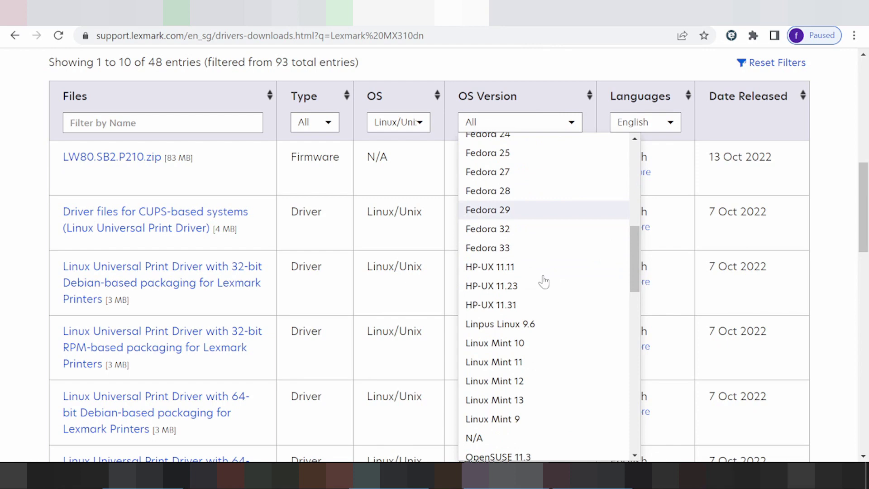
{"action": "scroll", "coordinate": [496, 235], "scroll_direction": "up", "scroll_amount": 3}
{"action": "scroll", "coordinate": [494, 233], "scroll_direction": "down", "scroll_amount": 5}
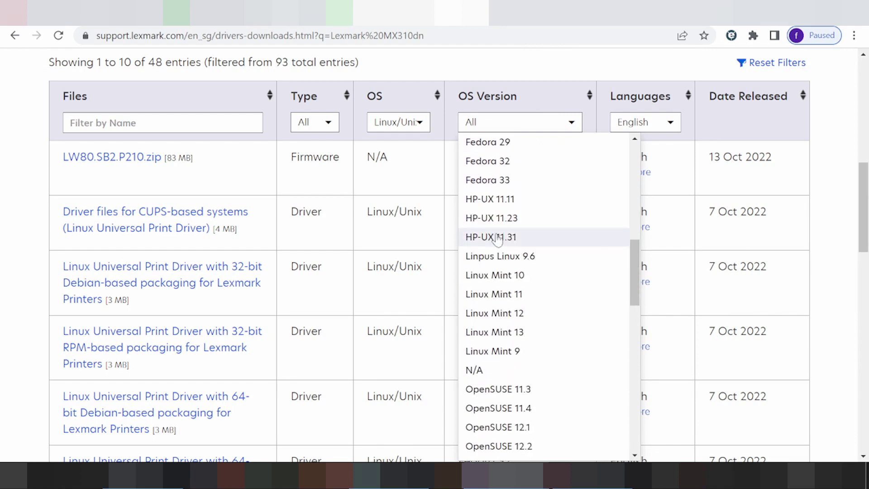
{"action": "scroll", "coordinate": [502, 245], "scroll_direction": "up", "scroll_amount": 3}
{"action": "left_click", "coordinate": [503, 247]}
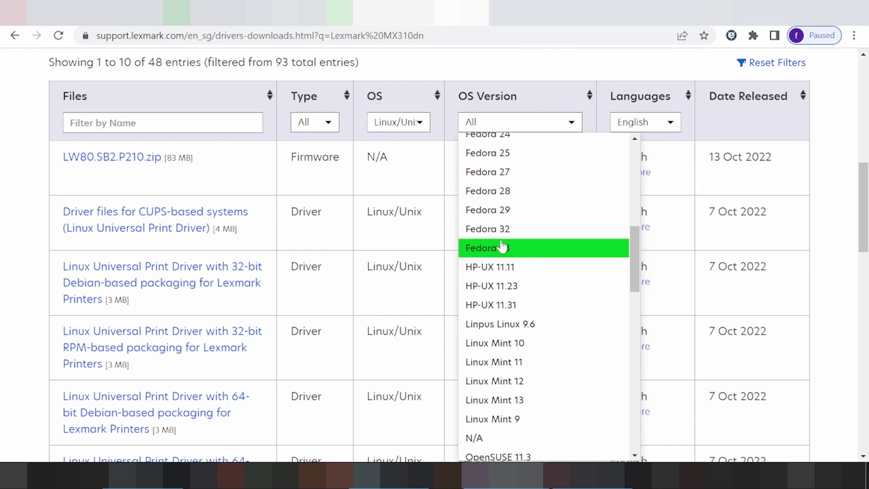
Select, then deselect, the text of the last Linux driver row
{"action": "scroll", "coordinate": [500, 245], "scroll_direction": "down", "scroll_amount": 4}
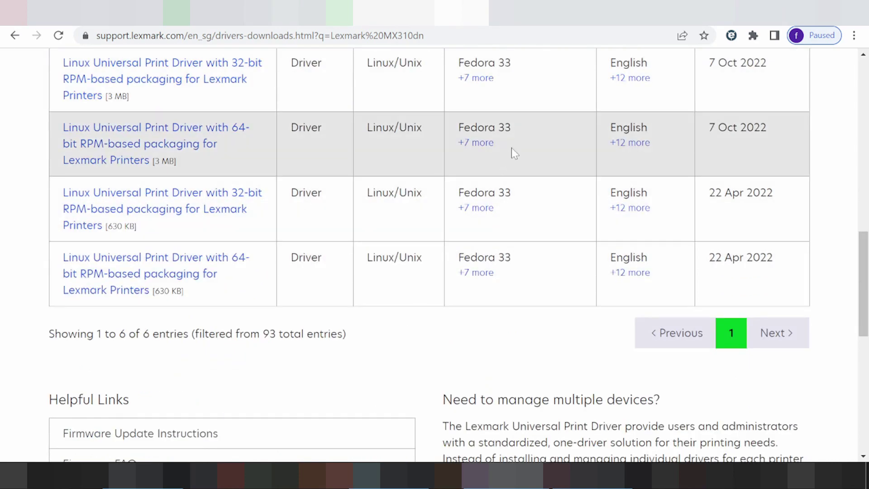
{"action": "scroll", "coordinate": [548, 146], "scroll_direction": "down", "scroll_amount": 2}
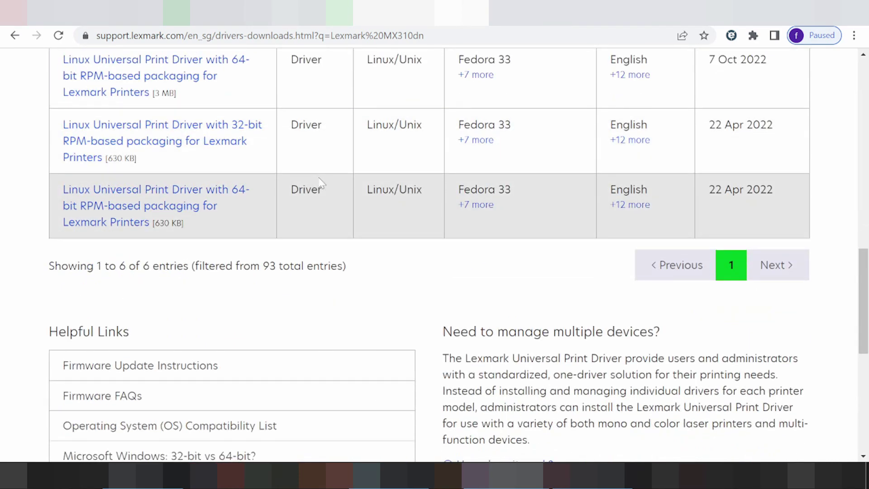
{"action": "left_click_drag", "start_coordinate": [291, 190], "coordinate": [323, 191]}
{"action": "left_click_drag", "start_coordinate": [711, 194], "coordinate": [779, 172]}
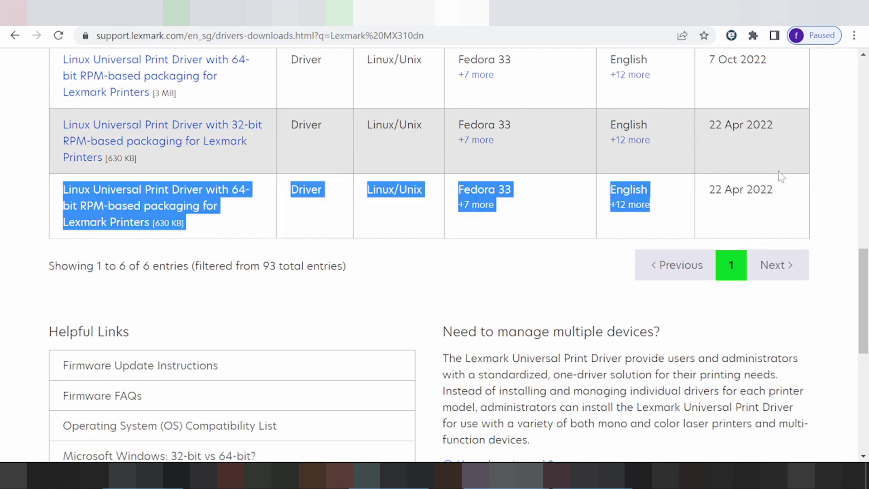
{"action": "left_click", "coordinate": [237, 221]}
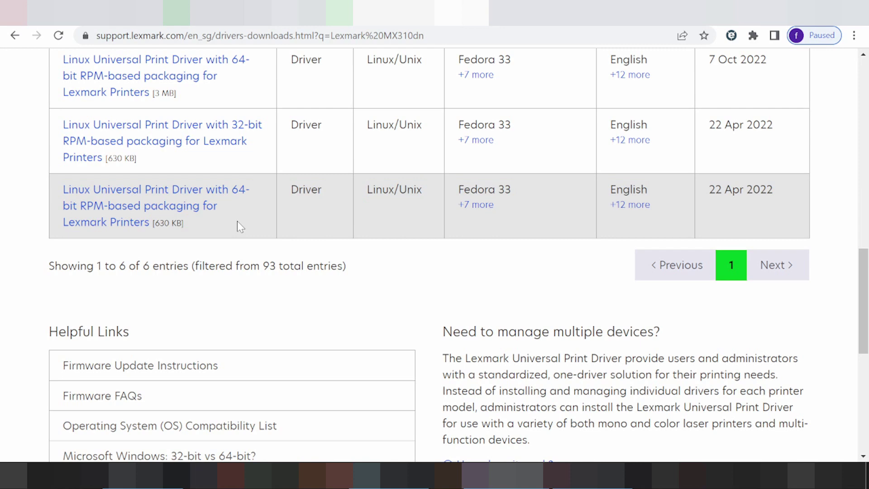
Open and cancel the 64-bit RPM driver's download confirmation, then open the OS filter
{"action": "left_click", "coordinate": [153, 209]}
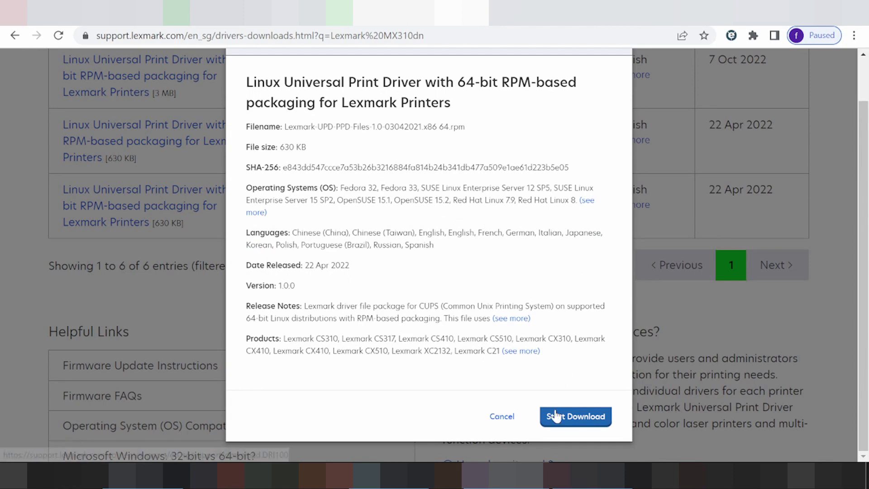
{"action": "left_click", "coordinate": [502, 417]}
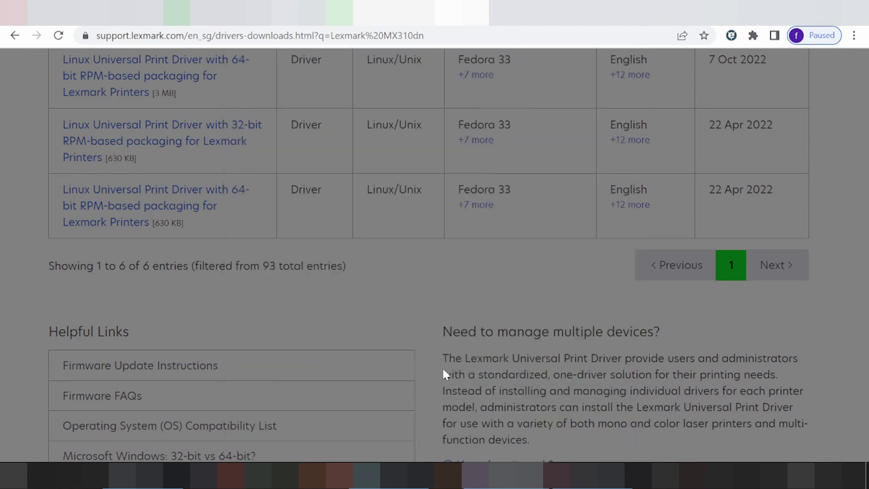
{"action": "scroll", "coordinate": [397, 312], "scroll_direction": "up", "scroll_amount": 8}
{"action": "scroll", "coordinate": [384, 272], "scroll_direction": "down", "scroll_amount": 2}
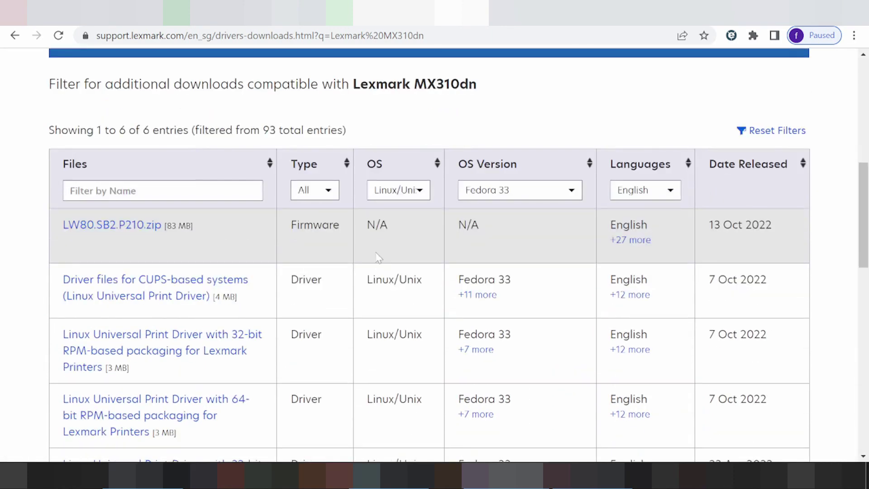
{"action": "left_click", "coordinate": [393, 199]}
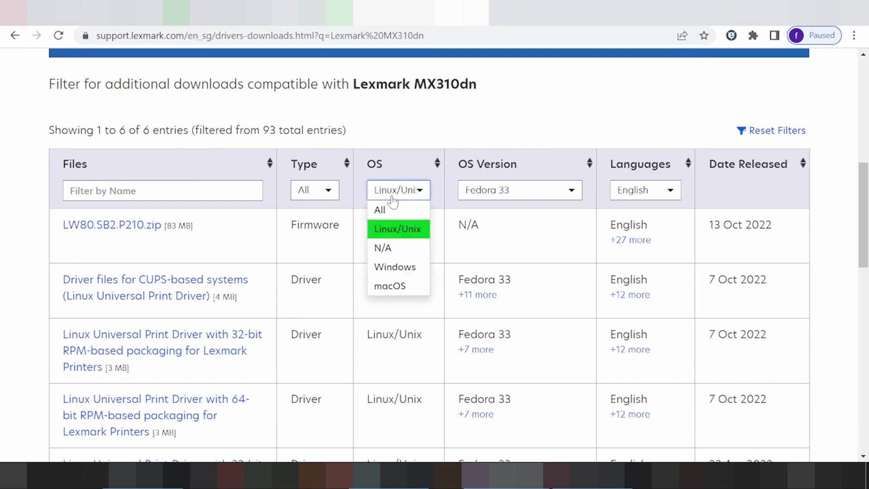
Filter the downloads to macOS with OS Version macOS 12
{"action": "left_click", "coordinate": [398, 286]}
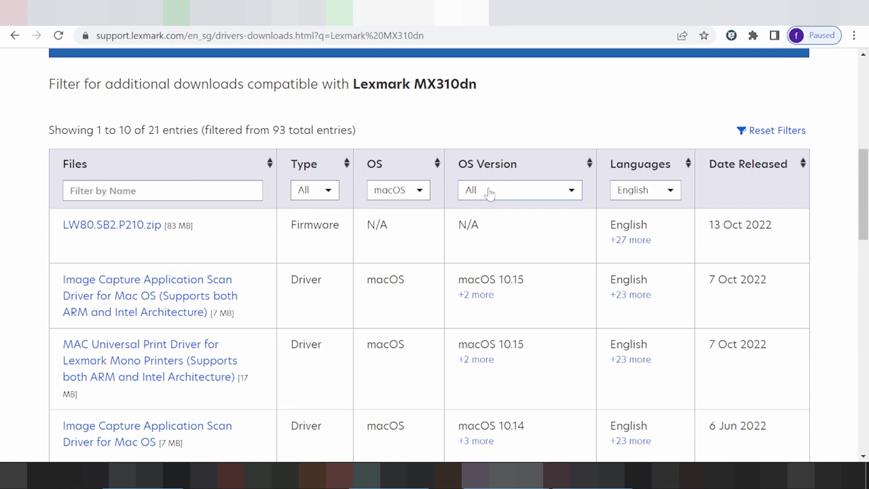
{"action": "left_click", "coordinate": [489, 194]}
{"action": "scroll", "coordinate": [525, 245], "scroll_direction": "down", "scroll_amount": 2}
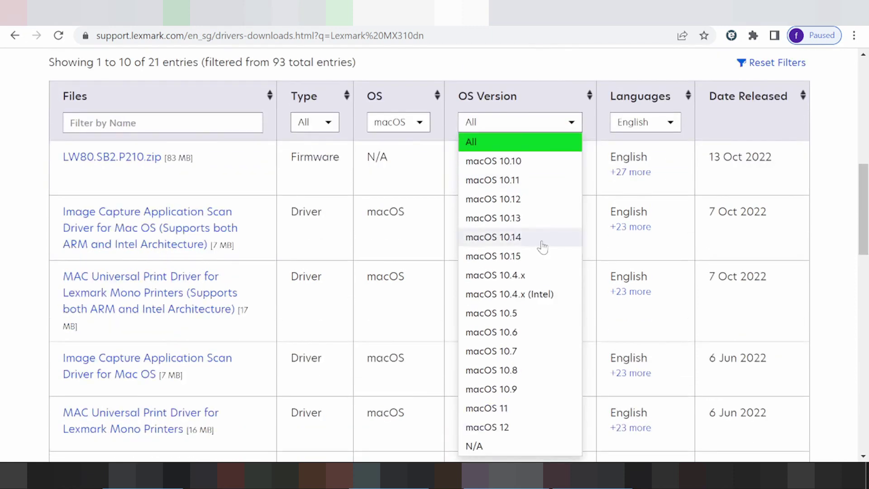
{"action": "scroll", "coordinate": [542, 247], "scroll_direction": "down", "scroll_amount": 3}
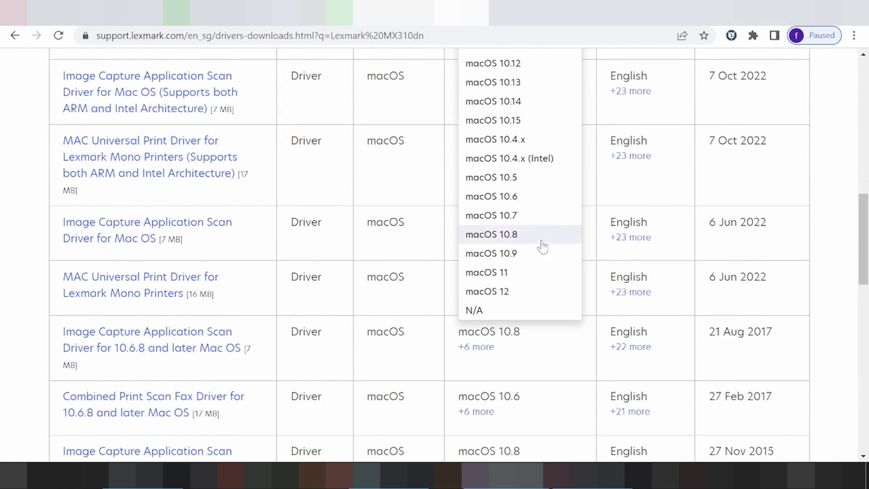
{"action": "left_click", "coordinate": [512, 294]}
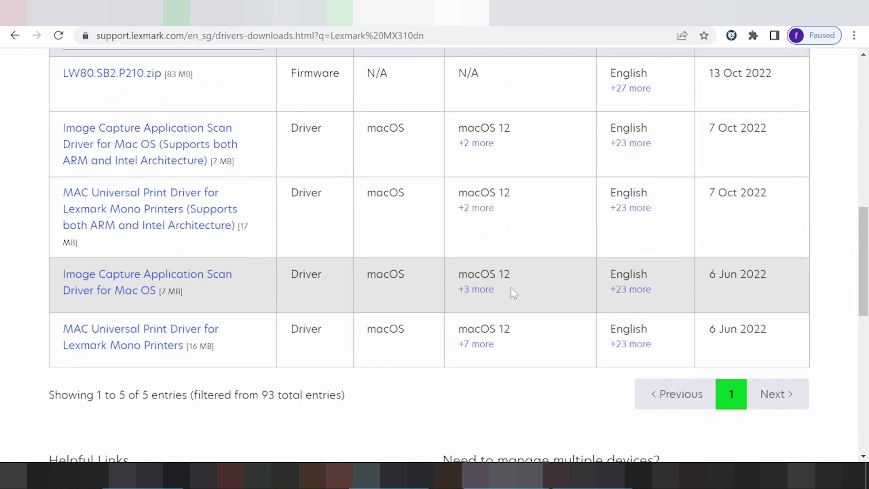
View the MAC Universal Print Driver's download details, then dismiss the confirmation
{"action": "left_click_drag", "start_coordinate": [774, 333], "coordinate": [720, 330]}
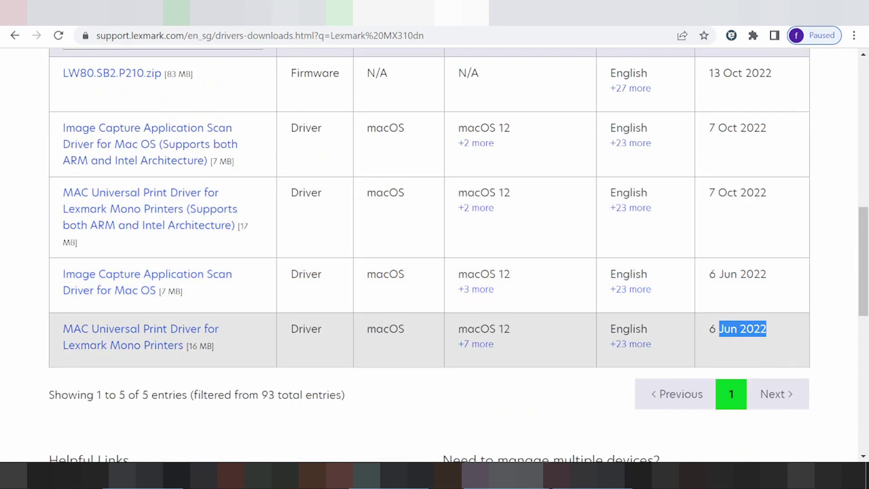
{"action": "left_click_drag", "start_coordinate": [504, 329], "coordinate": [459, 329]}
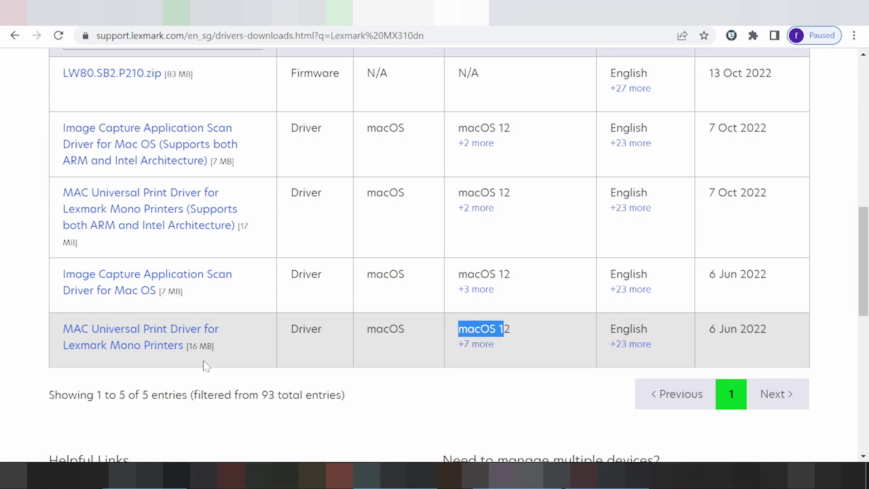
{"action": "left_click_drag", "start_coordinate": [306, 330], "coordinate": [290, 330]}
{"action": "left_click", "coordinate": [144, 329]}
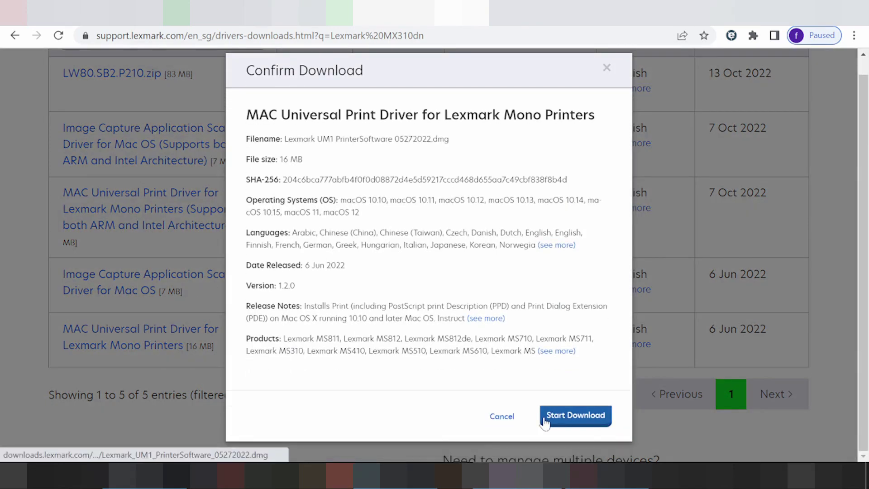
{"action": "left_click", "coordinate": [502, 416]}
{"action": "scroll", "coordinate": [448, 336], "scroll_direction": "up", "scroll_amount": 7}
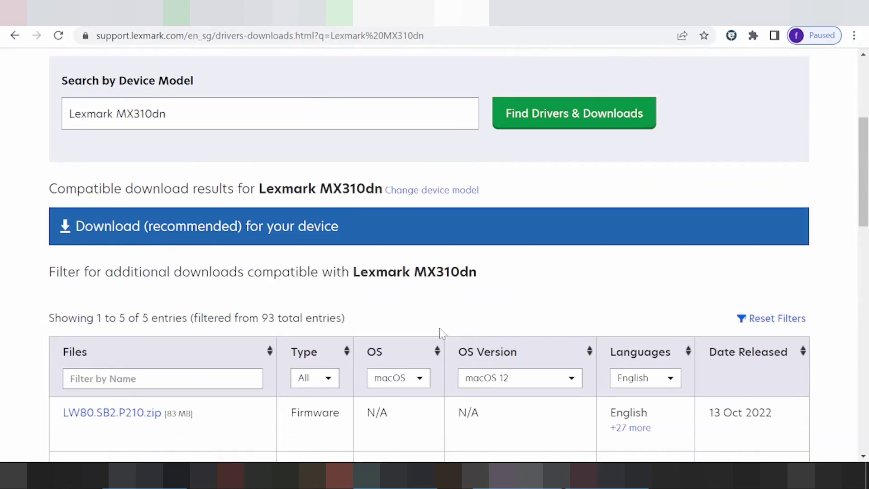
Reopen the operating-system filter dropdown above the downloads table
{"action": "scroll", "coordinate": [439, 328], "scroll_direction": "down", "scroll_amount": 3}
{"action": "scroll", "coordinate": [394, 237], "scroll_direction": "down", "scroll_amount": 3}
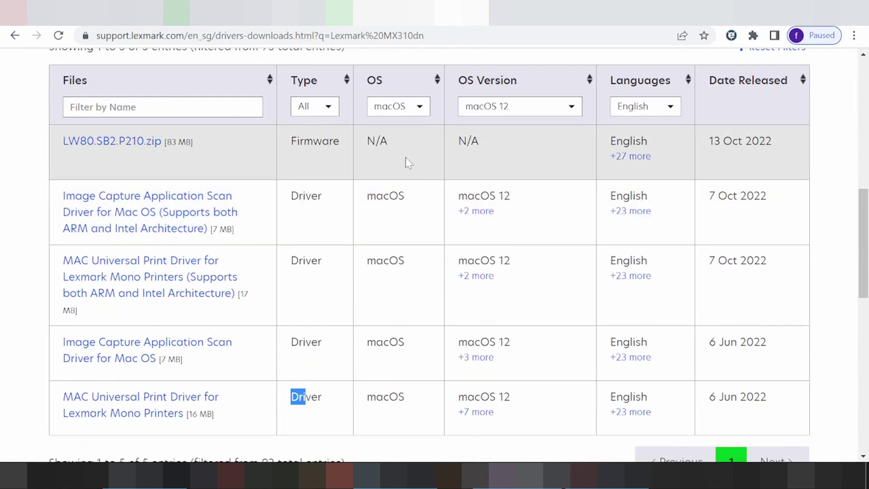
{"action": "left_click", "coordinate": [400, 111]}
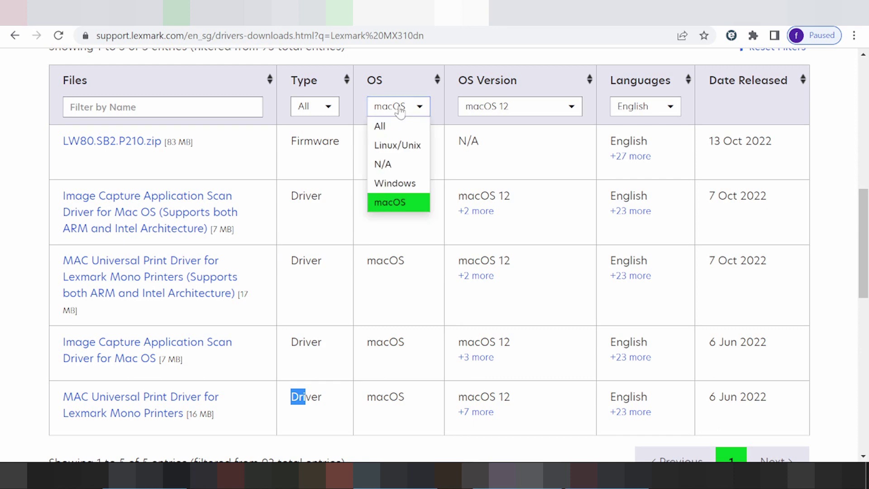
Filter the downloads to Windows and Windows 11 (64-bit), leaving 10 Universal Print Driver entries
{"action": "left_click", "coordinate": [388, 183]}
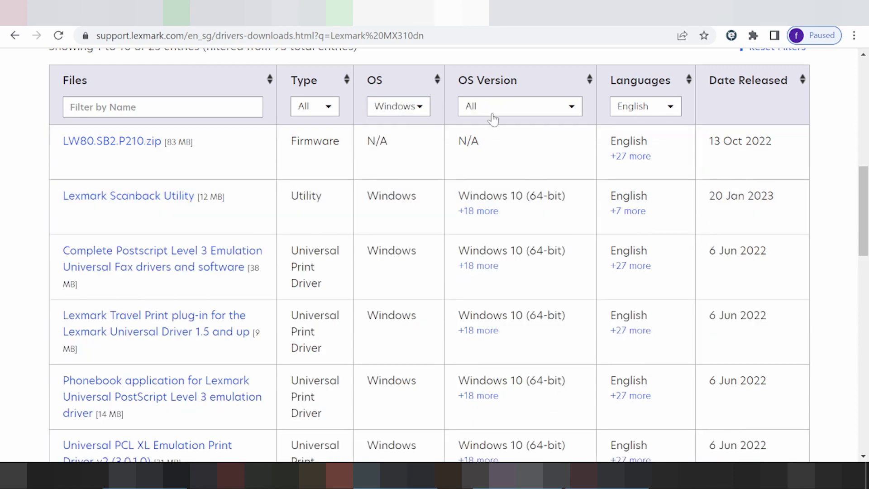
{"action": "left_click", "coordinate": [521, 113]}
{"action": "scroll", "coordinate": [536, 206], "scroll_direction": "down", "scroll_amount": 3}
{"action": "scroll", "coordinate": [534, 204], "scroll_direction": "down", "scroll_amount": 1}
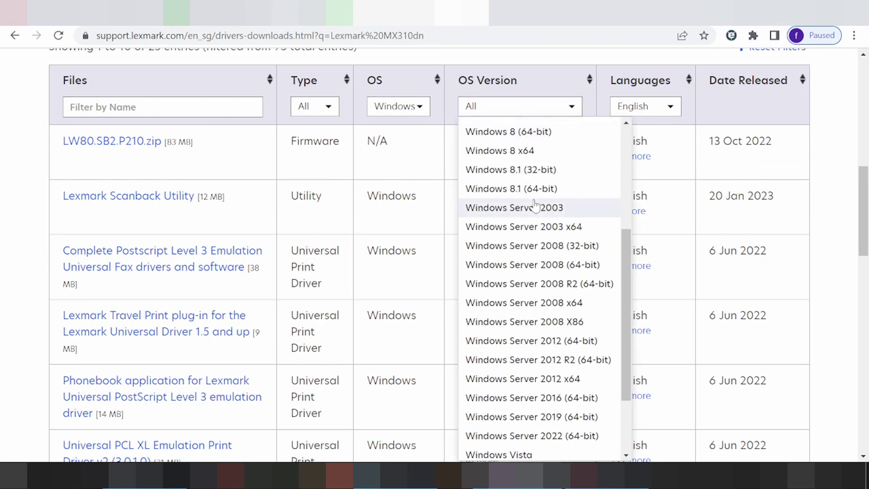
{"action": "scroll", "coordinate": [530, 199], "scroll_direction": "up", "scroll_amount": 5}
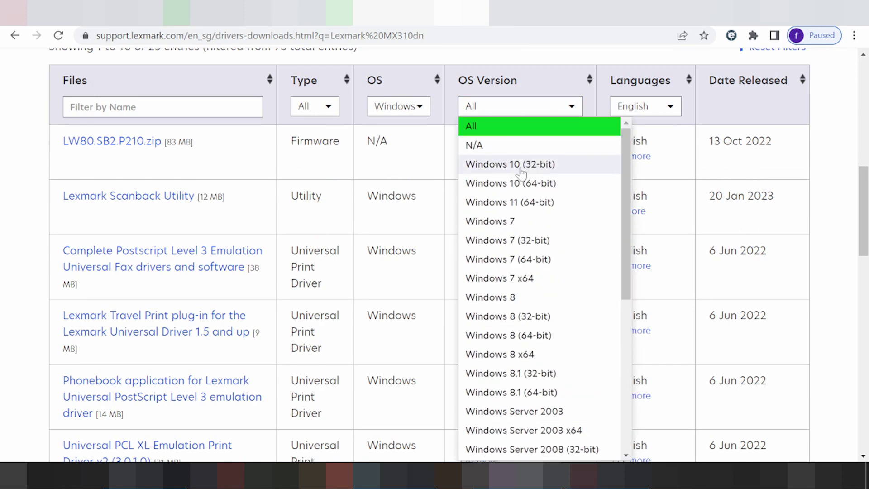
{"action": "scroll", "coordinate": [522, 172], "scroll_direction": "down", "scroll_amount": 2}
{"action": "scroll", "coordinate": [509, 172], "scroll_direction": "down", "scroll_amount": 2}
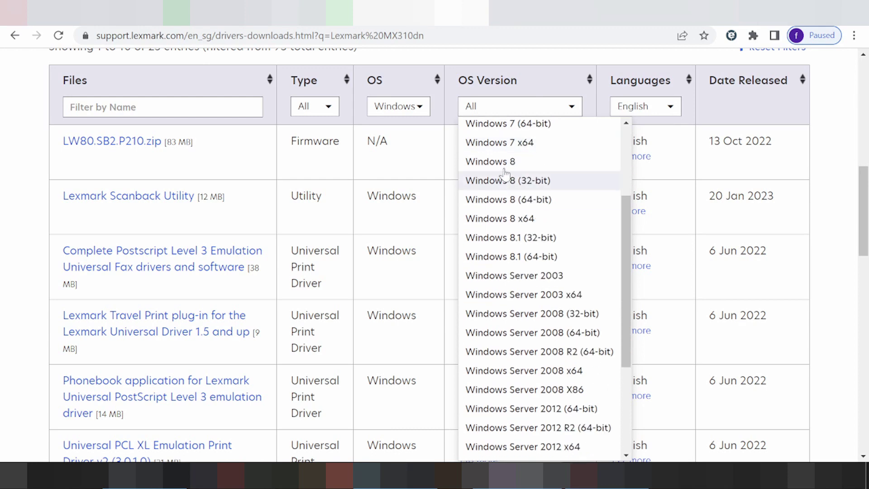
{"action": "scroll", "coordinate": [528, 176], "scroll_direction": "down", "scroll_amount": 2}
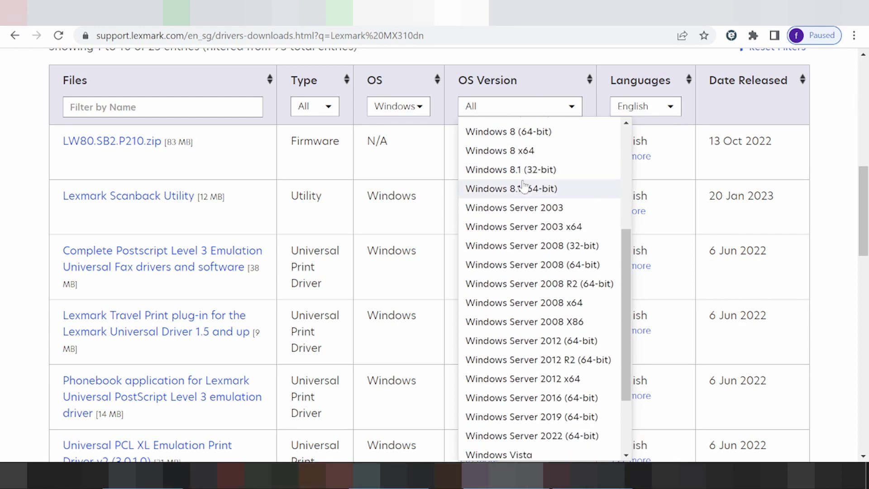
{"action": "scroll", "coordinate": [521, 200], "scroll_direction": "up", "scroll_amount": 5}
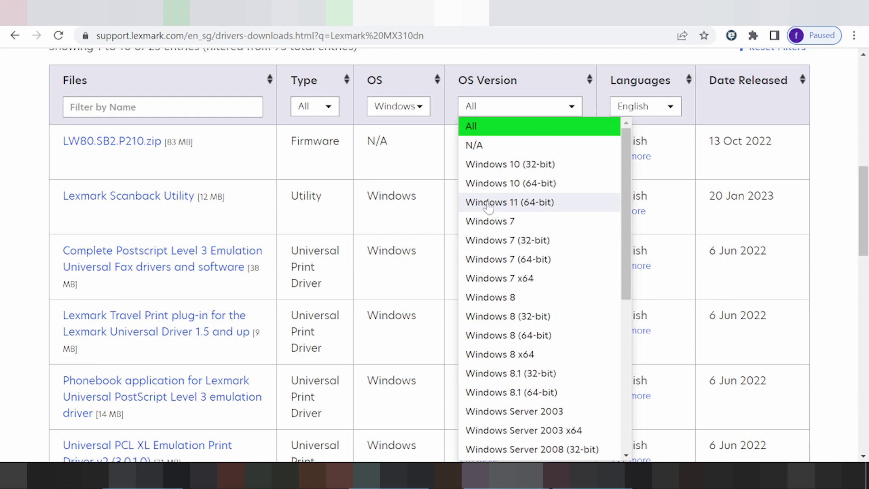
{"action": "left_click", "coordinate": [511, 204]}
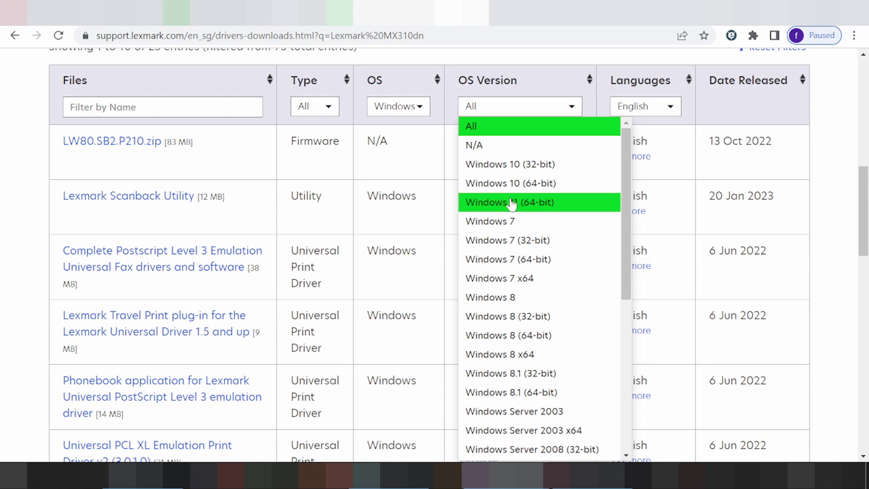
{"action": "left_click", "coordinate": [511, 204]}
{"action": "scroll", "coordinate": [486, 208], "scroll_direction": "down", "scroll_amount": 10}
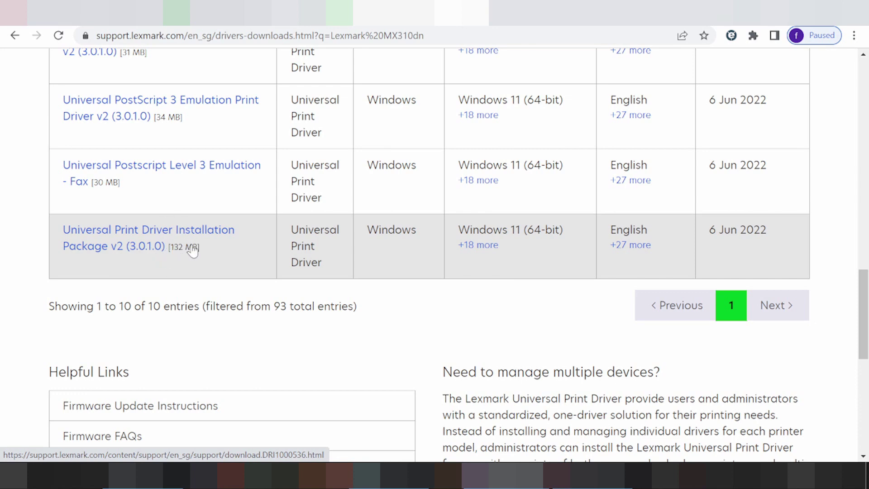
Start downloading Universal Print Driver Installation Package v2 (3.0.1.0) and close the confirmation
{"action": "left_click", "coordinate": [147, 235]}
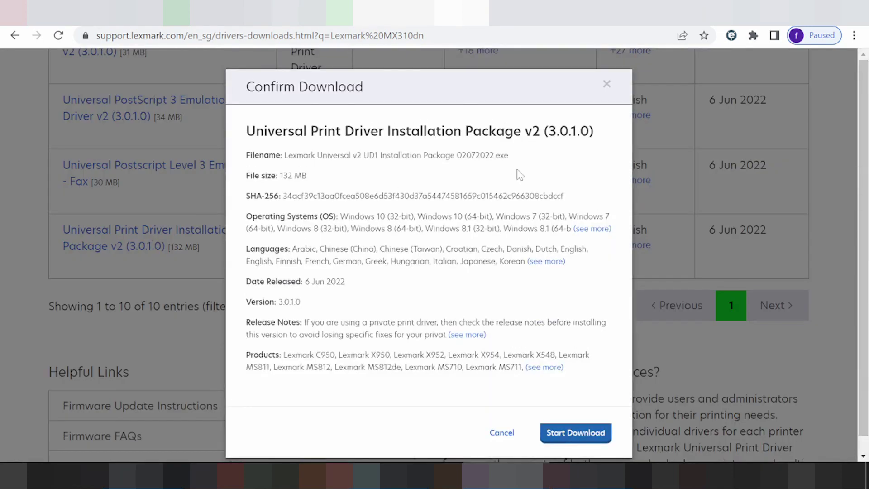
{"action": "left_click", "coordinate": [581, 415]}
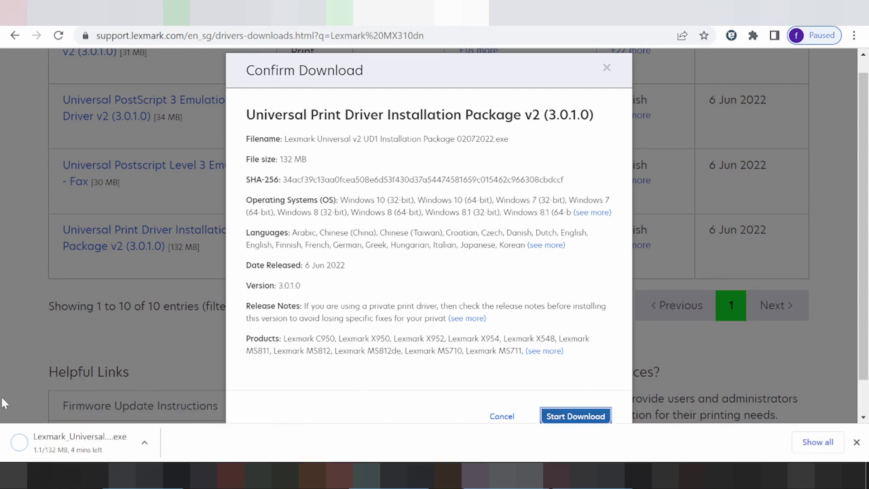
{"action": "left_click", "coordinate": [38, 389]}
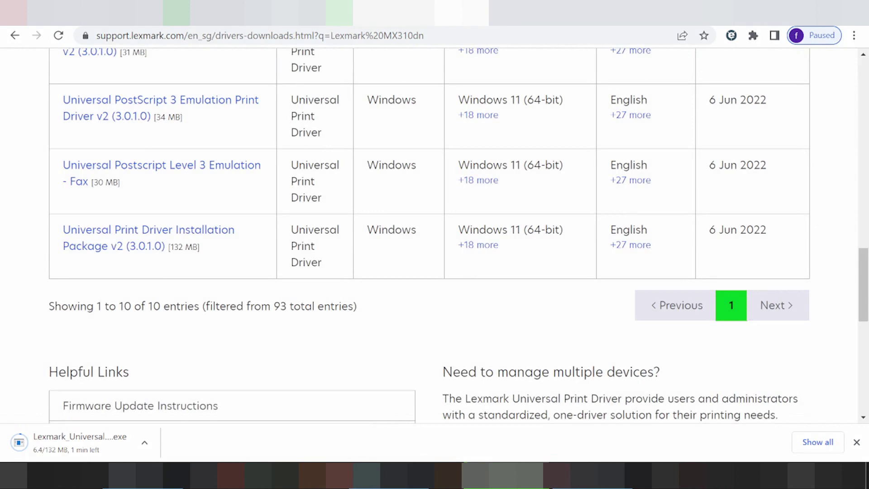
{"action": "scroll", "coordinate": [217, 352], "scroll_direction": "up", "scroll_amount": 10}
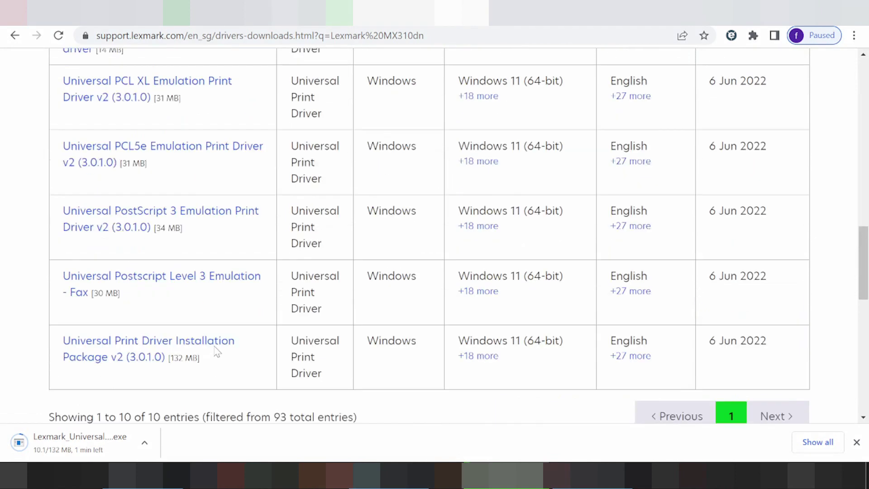
{"action": "scroll", "coordinate": [218, 352], "scroll_direction": "up", "scroll_amount": 5}
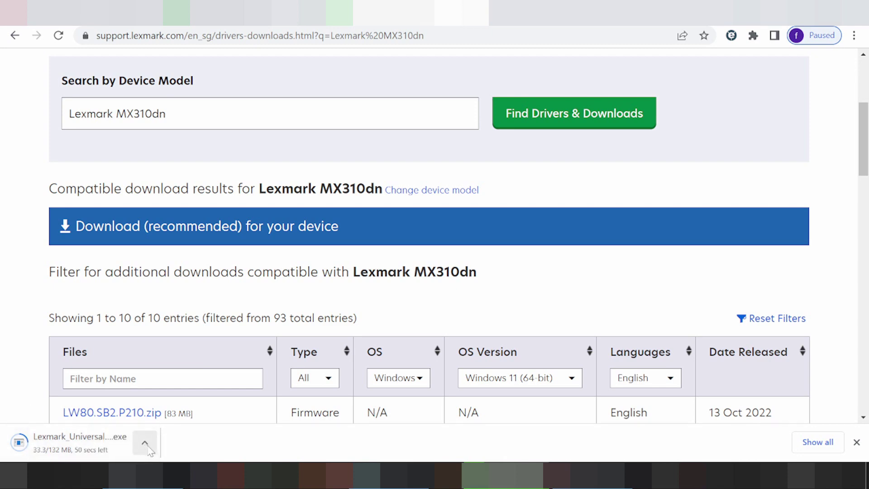
{"action": "left_click", "coordinate": [145, 444]}
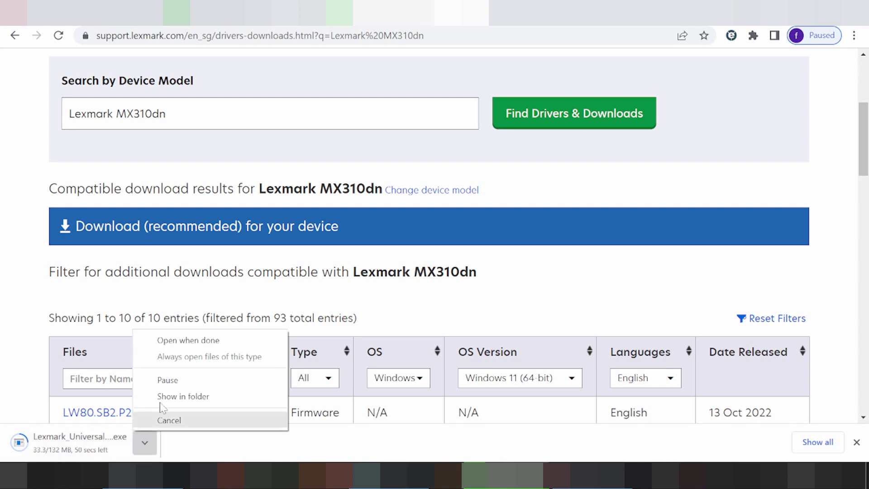
{"action": "left_click", "coordinate": [53, 288]}
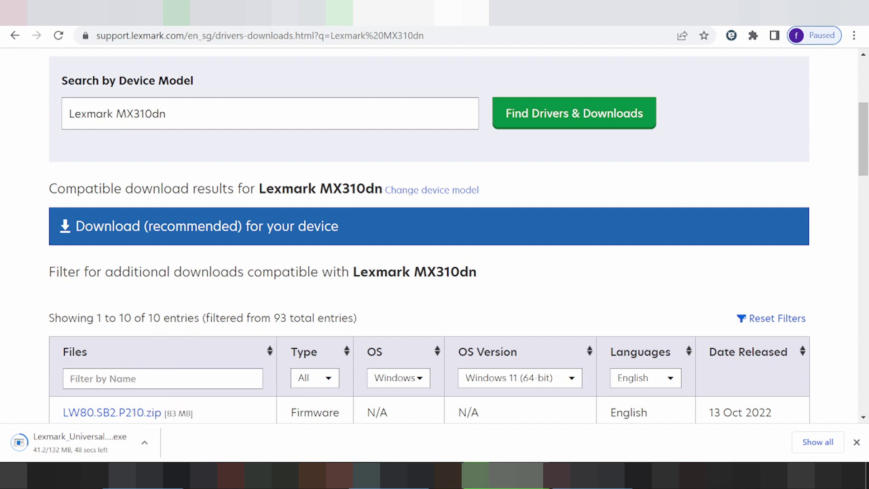